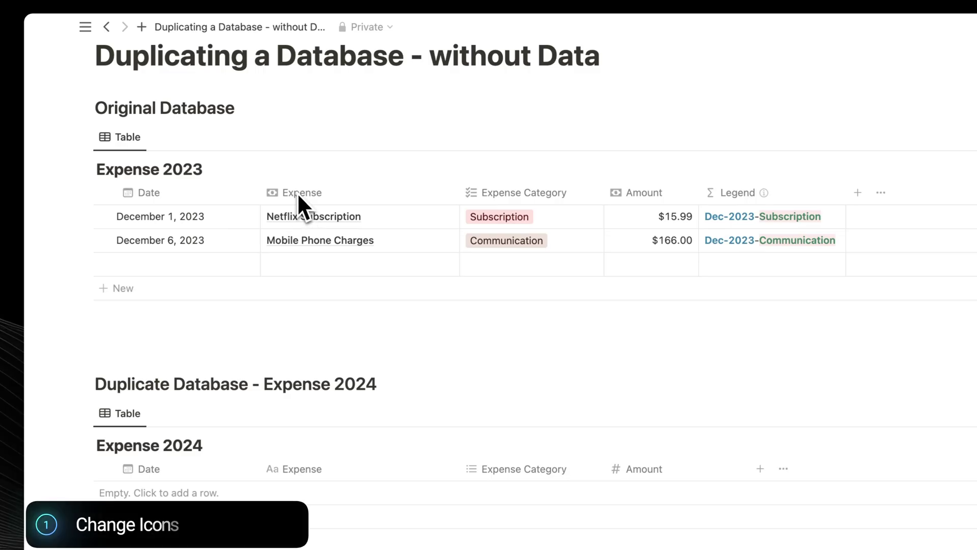
# Step: Open the icon choices for the Expense property in the Expense 2023 table
pyautogui.click(307, 194)
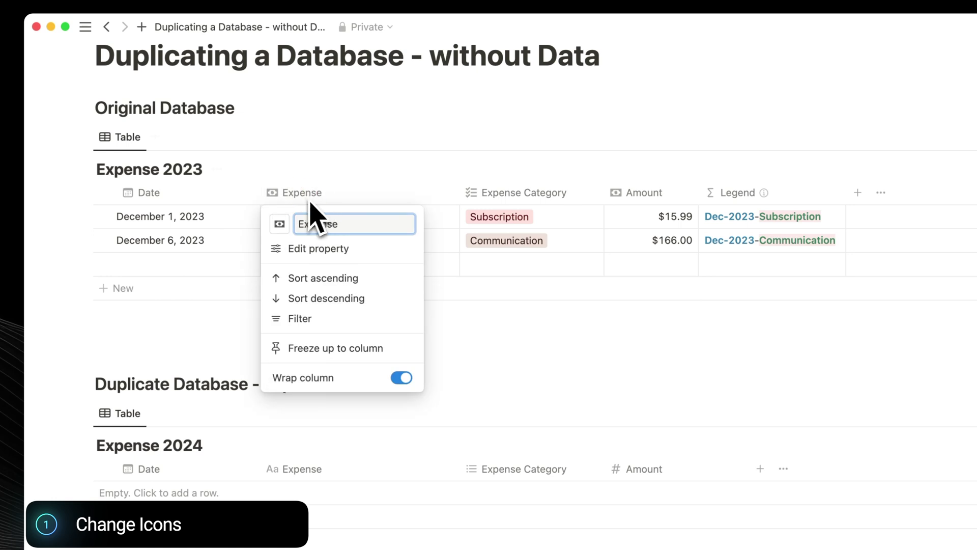
pyautogui.click(279, 225)
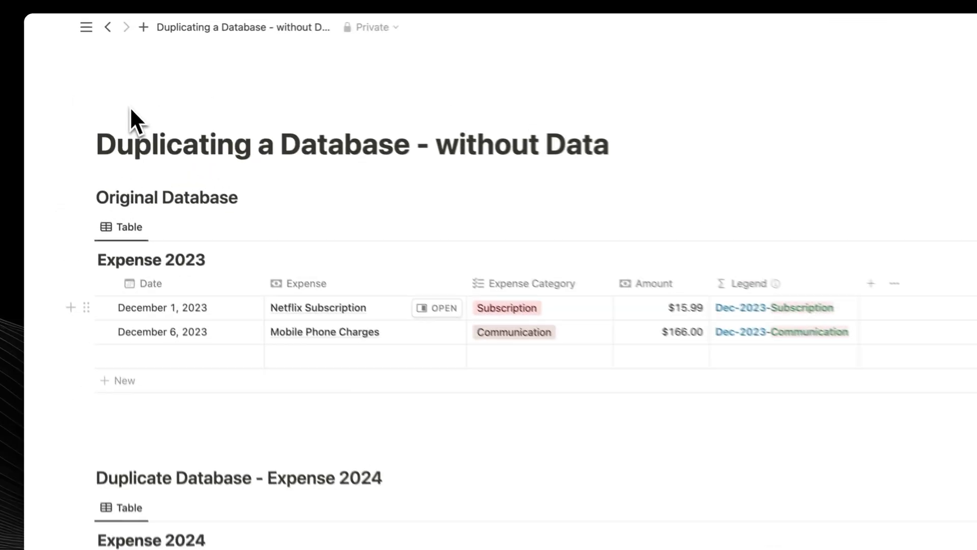
# Step: Give the Duplicating a Database page a blue duplicate icon, finding it with the filter "Dup"
pyautogui.click(132, 108)
pyautogui.click(137, 136)
pyautogui.click(105, 198)
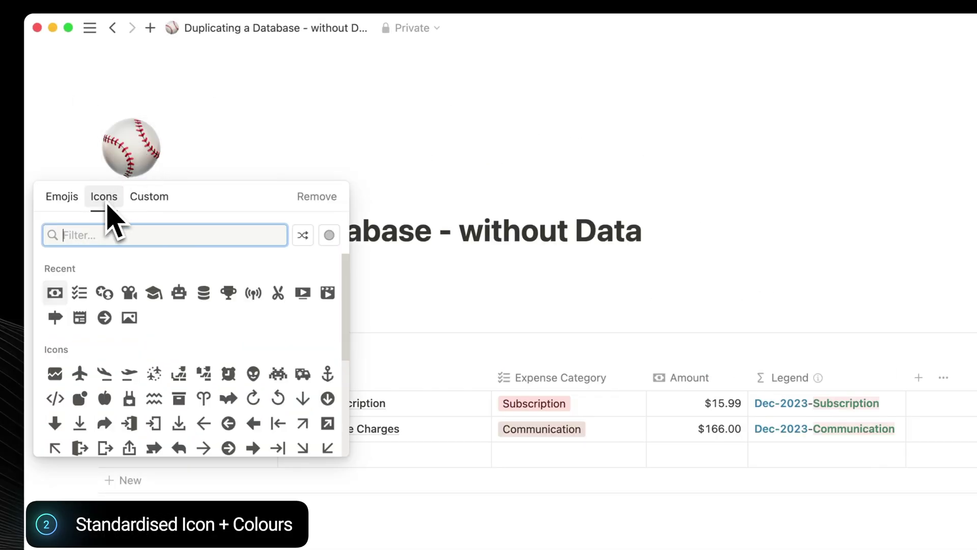
pyautogui.write('Dup')
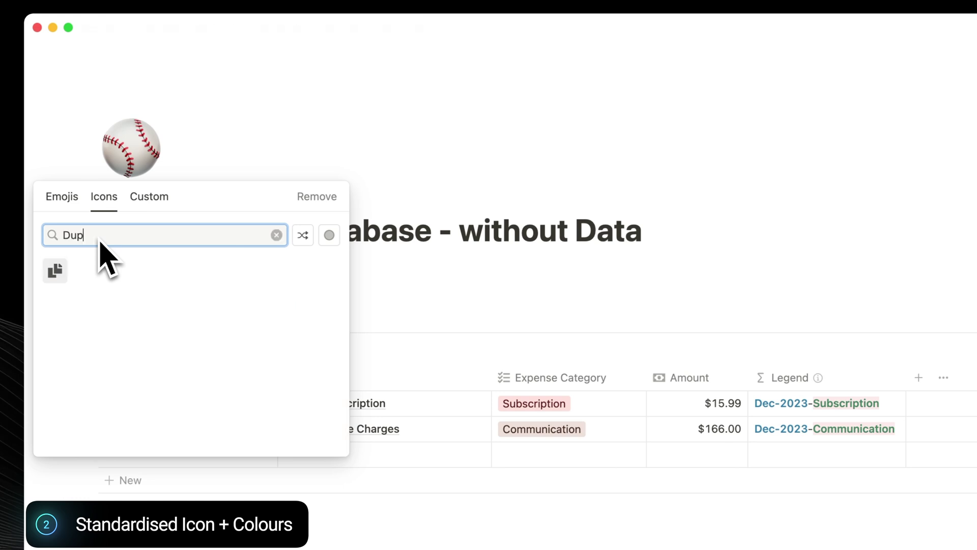
pyautogui.moveTo(51, 279)
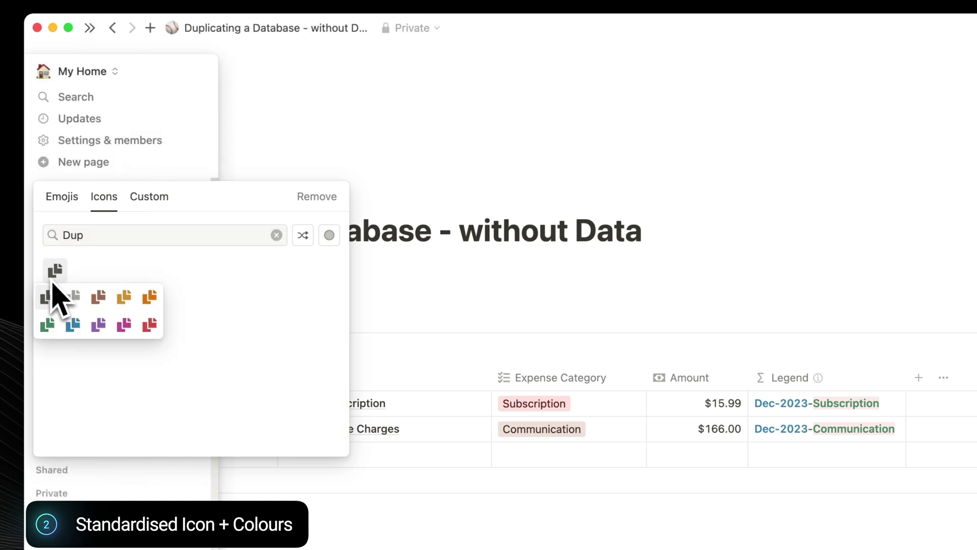
pyautogui.click(80, 333)
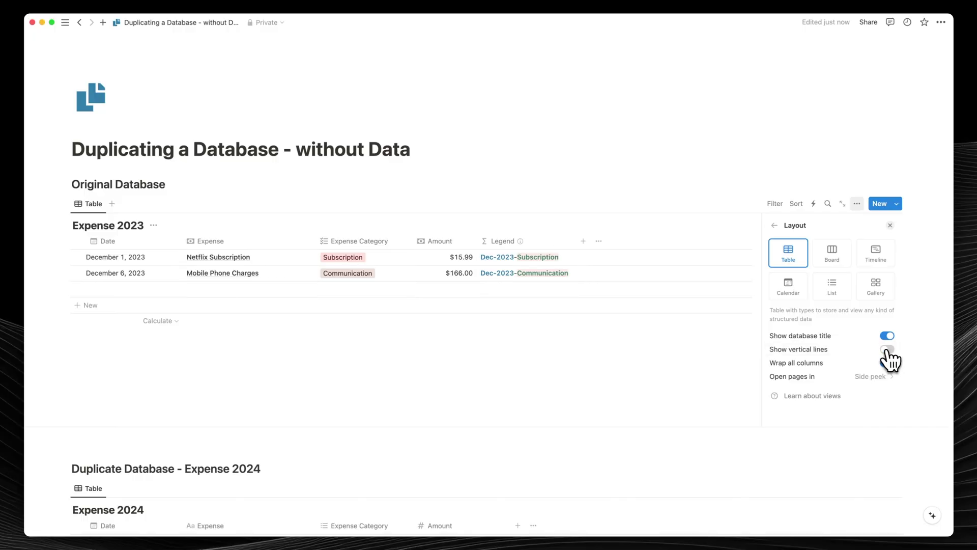
# Step: Hide the vertical lines in the Expense 2023 table and narrow its Checkbox column to just the checkbox
pyautogui.click(888, 350)
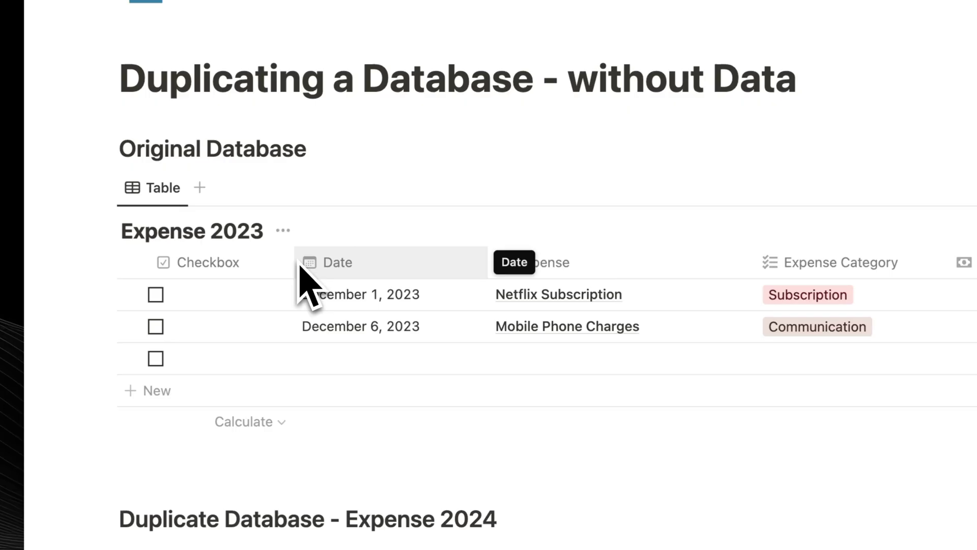
pyautogui.moveTo(290, 254); pyautogui.dragTo(183, 258)
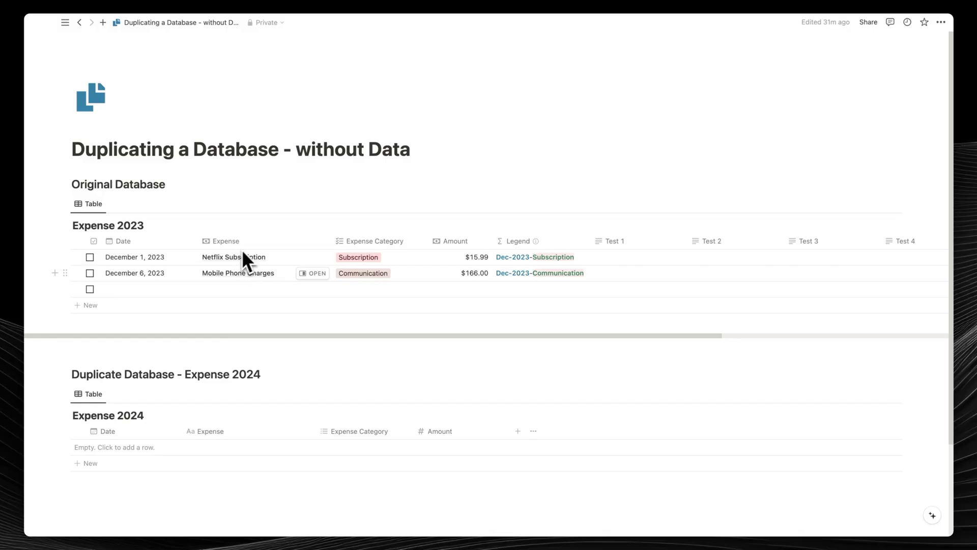
# Step: Freeze the Expense 2023 table's columns up to and including Expense, and check the freeze against the remaining columns
pyautogui.click(261, 239)
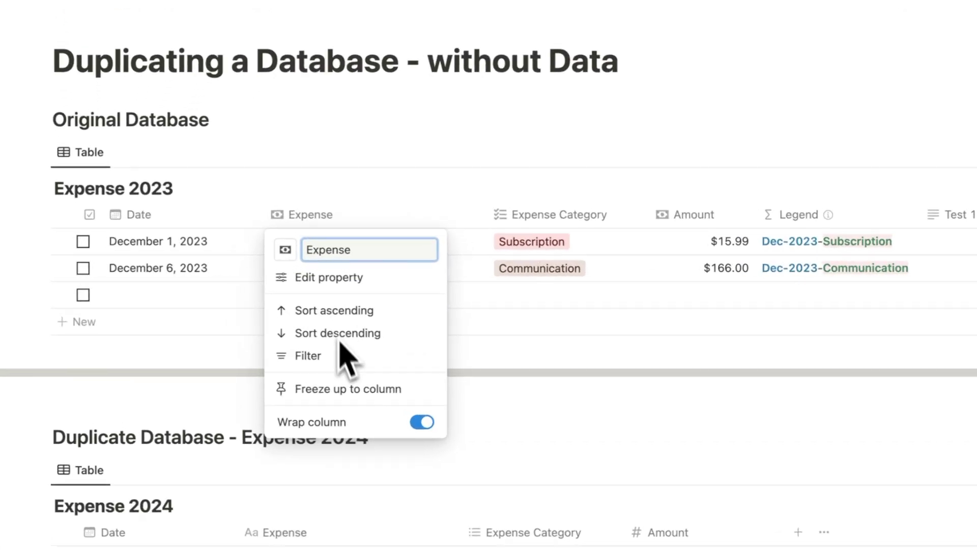
pyautogui.click(371, 400)
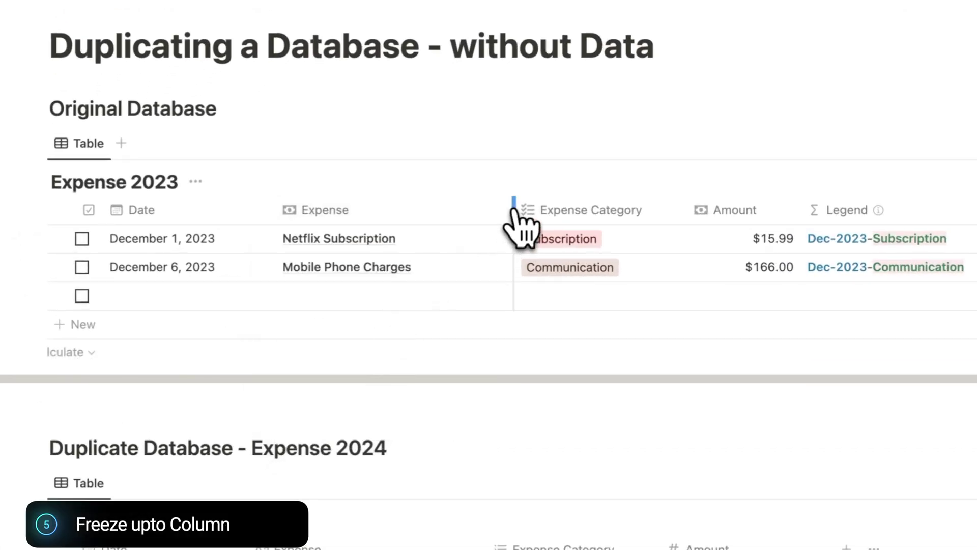
pyautogui.hscroll(10, 535, 231)
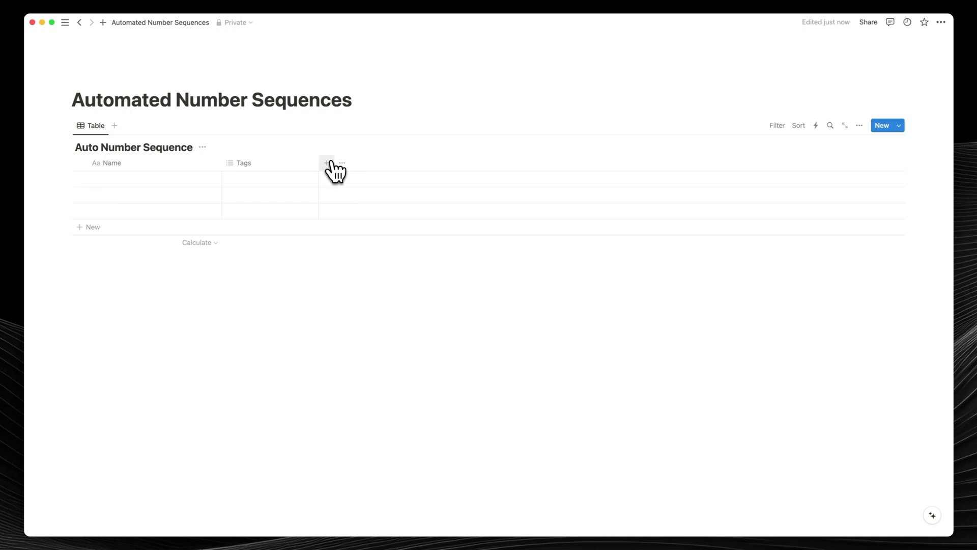
# Step: Add an ID property to the Auto Number Sequence table
pyautogui.click(327, 163)
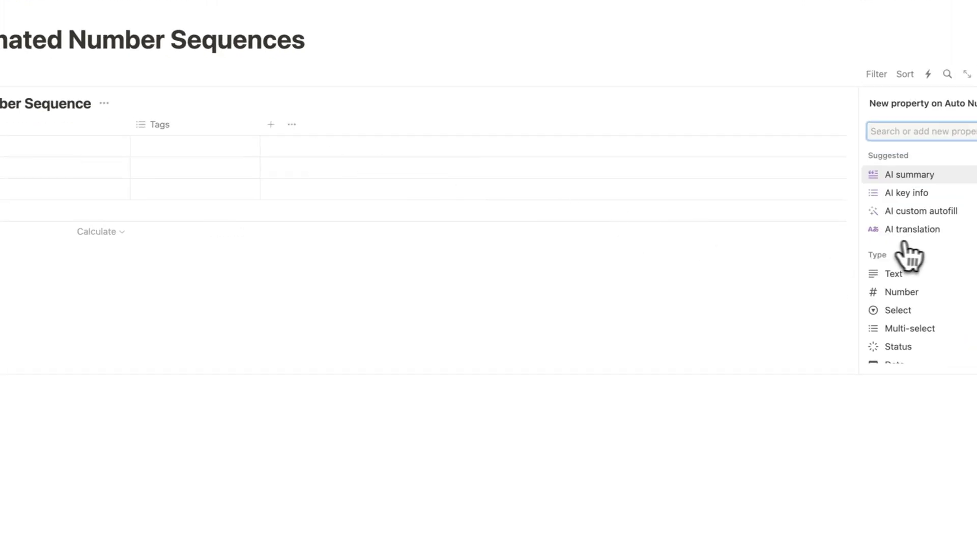
pyautogui.scroll(-10, 809, 259)
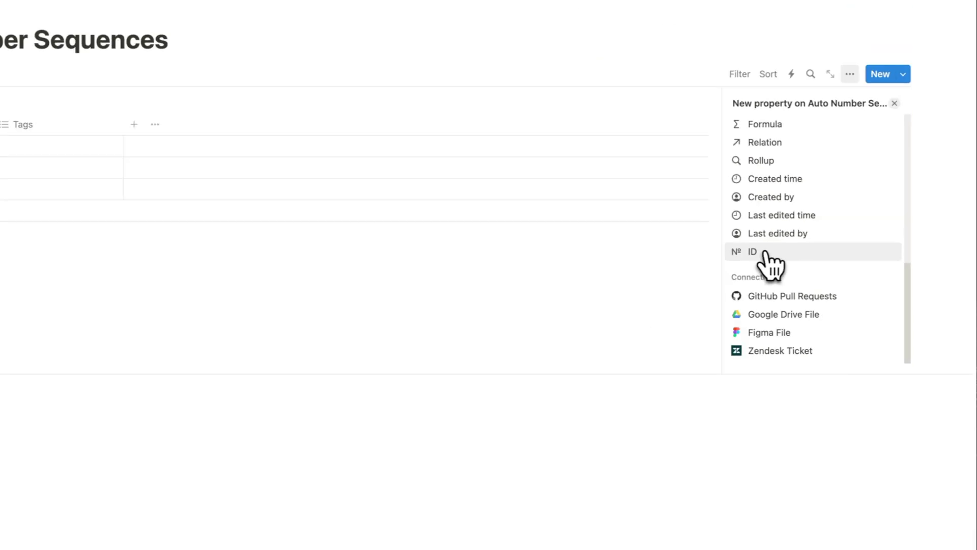
pyautogui.click(759, 253)
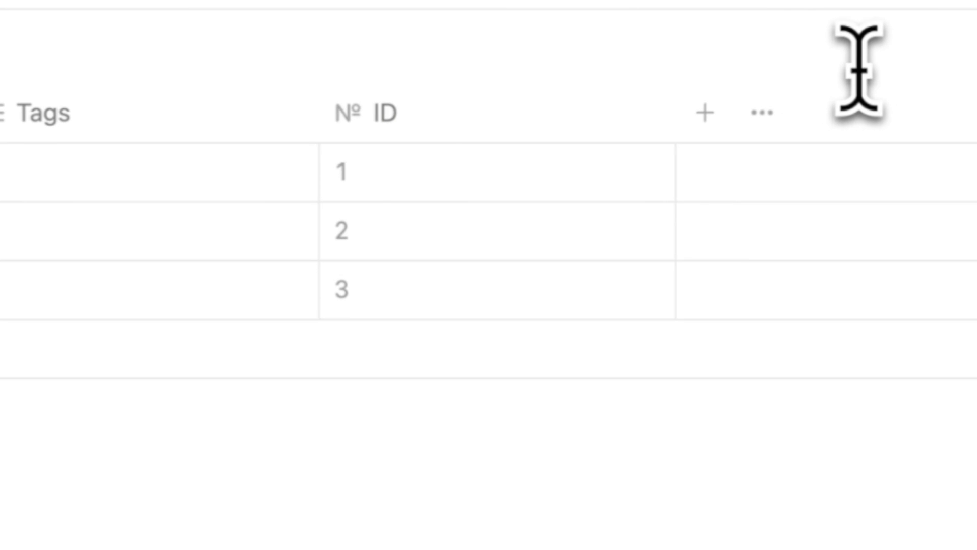
# Step: Place the ID column before Name in the Auto Number Sequence table and narrow it
pyautogui.moveTo(428, 120); pyautogui.dragTo(0, 136)
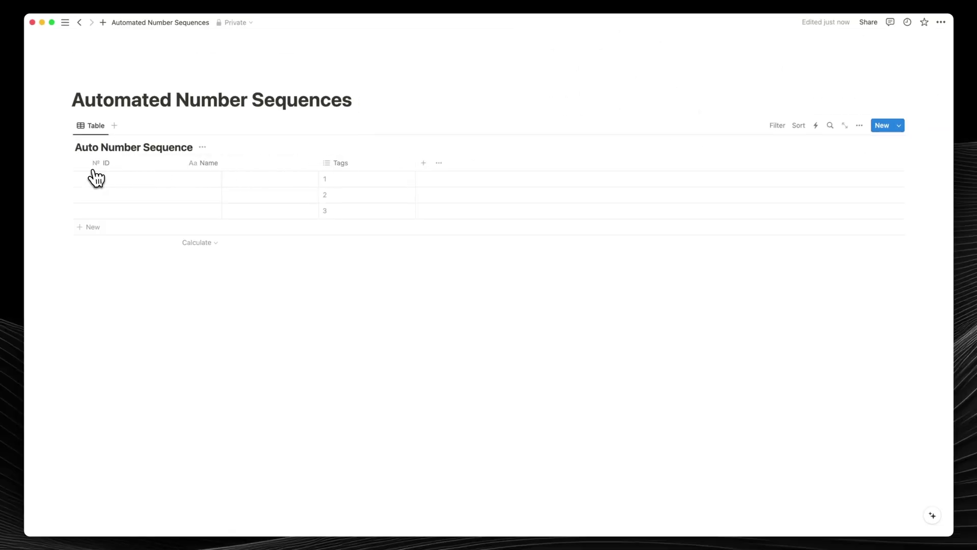
pyautogui.moveTo(182, 161); pyautogui.dragTo(124, 162)
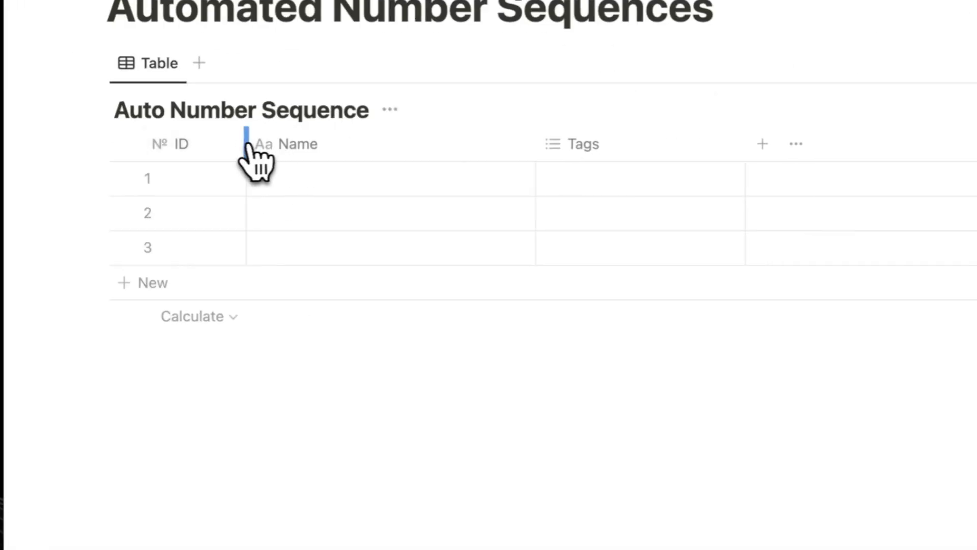
pyautogui.moveTo(220, 144); pyautogui.dragTo(206, 142)
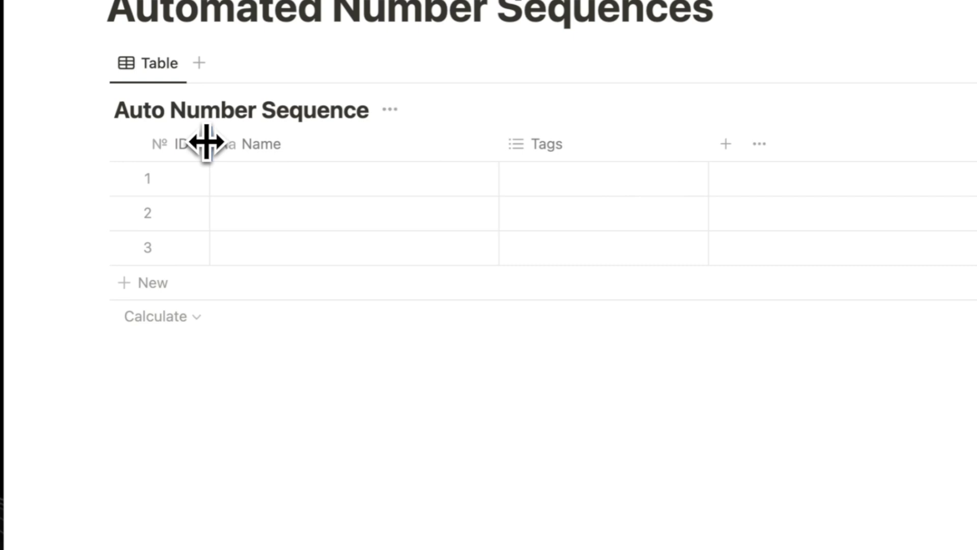
# Step: Add three blank rows to the Auto Number Sequence table, leaving their names empty
pyautogui.click(138, 288)
pyautogui.press('Escape')
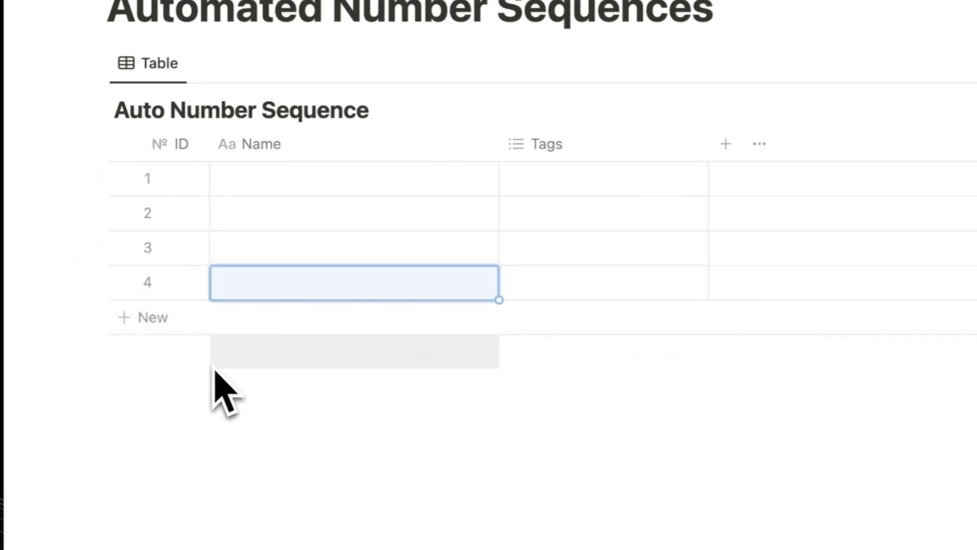
pyautogui.click(130, 317)
pyautogui.press('Escape')
pyautogui.click(148, 356)
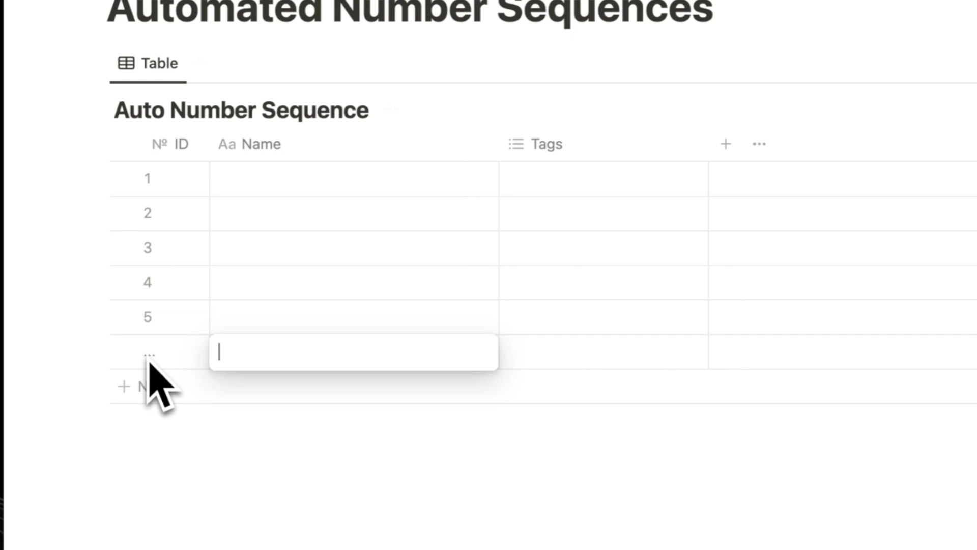
pyautogui.press('Escape')
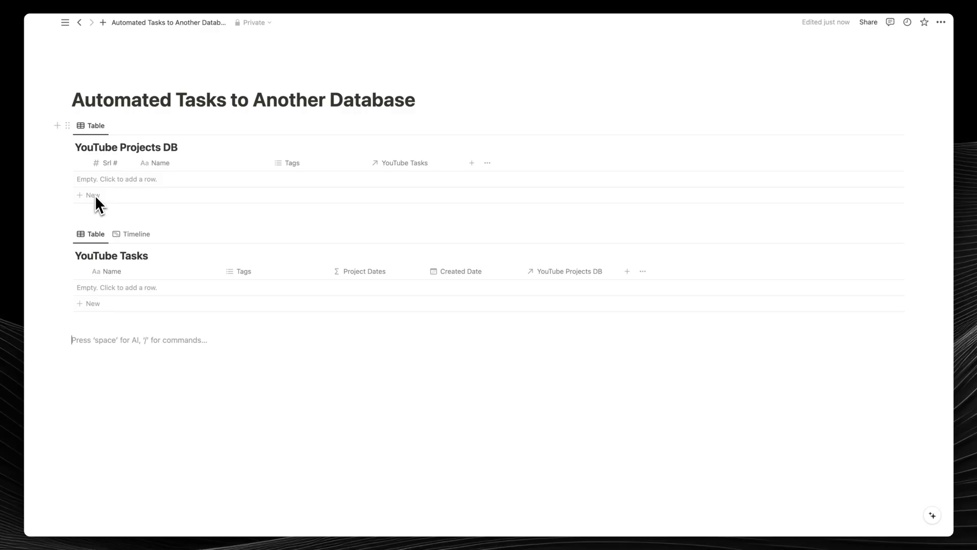
# Step: Add a project named "8 Notion hacks" to the YouTube Projects DB table
pyautogui.click(92, 195)
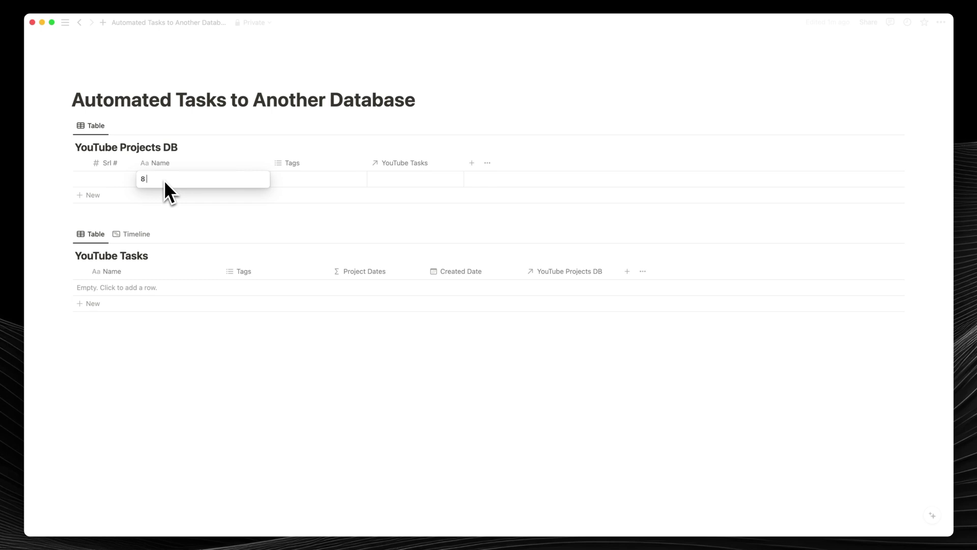
pyautogui.press('Return')
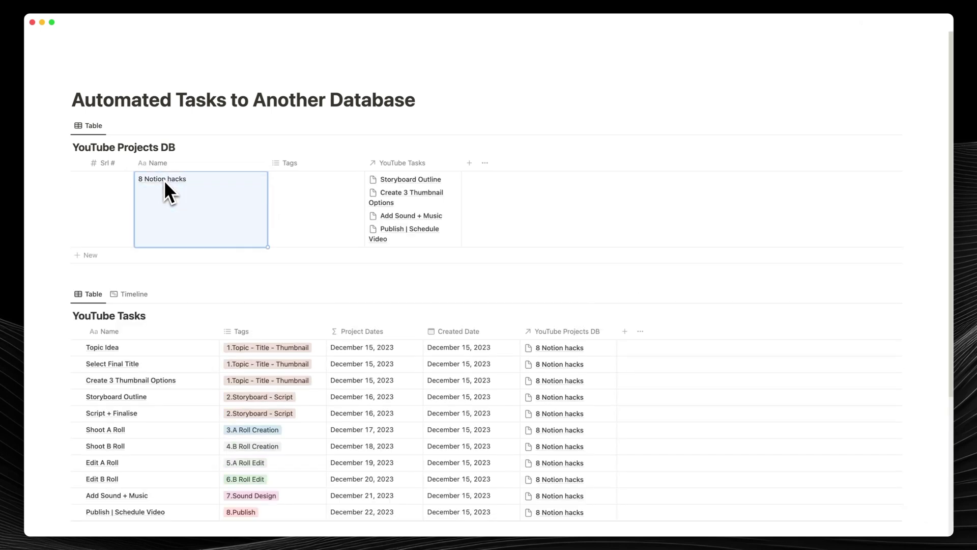
# Step: Show the YouTube Tasks database in its Timeline view and look over the scheduled tasks
pyautogui.scroll(-3, 249, 298)
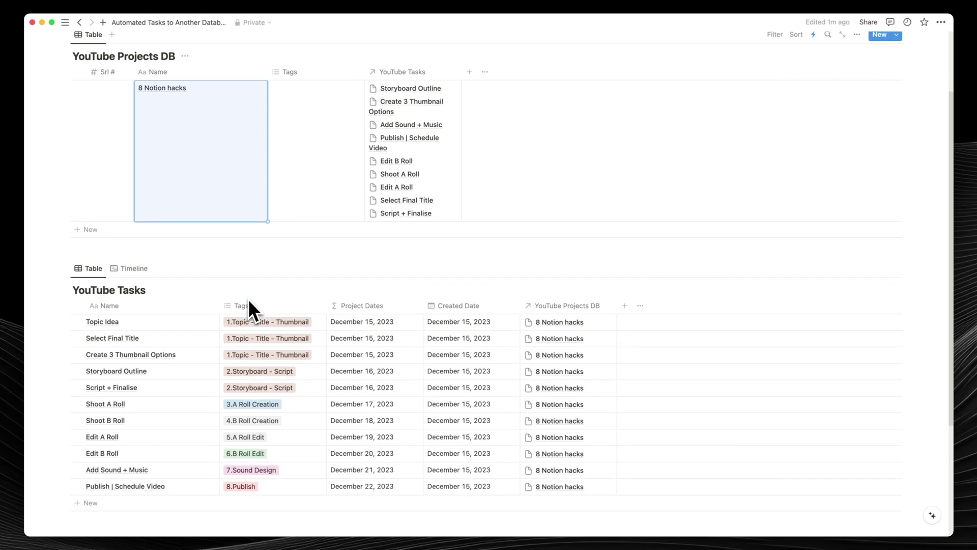
pyautogui.click(135, 282)
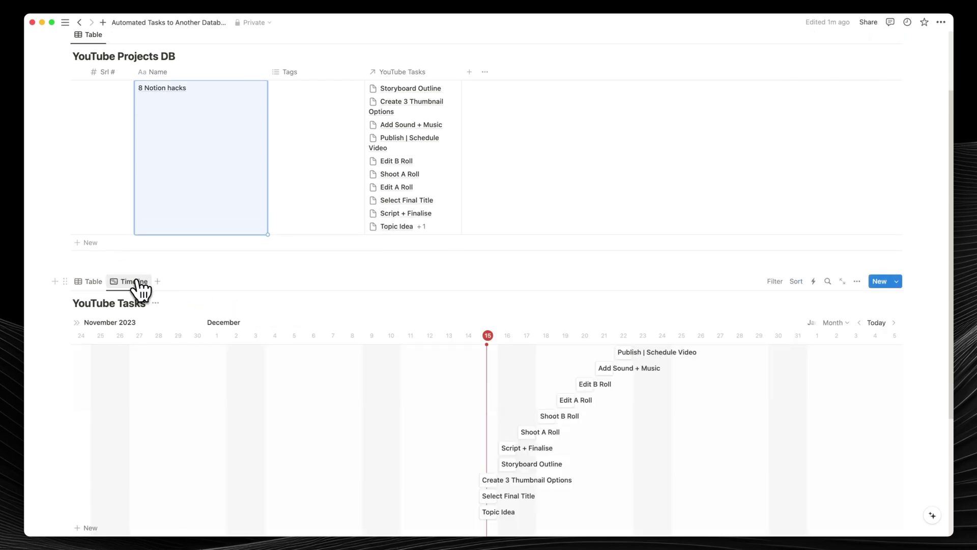
pyautogui.scroll(-3, 437, 330)
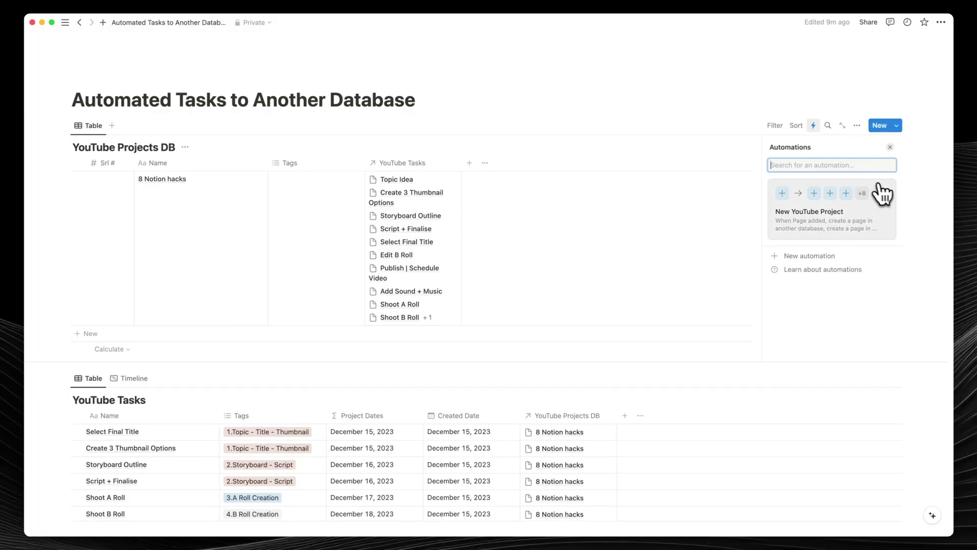
# Step: Examine the New YouTube Project automation on YouTube Projects DB, going through all its page-creation actions and their property values
pyautogui.click(885, 189)
pyautogui.click(892, 208)
pyautogui.scroll(-3, 804, 247)
pyautogui.scroll(-4, 808, 245)
pyautogui.scroll(-4, 820, 240)
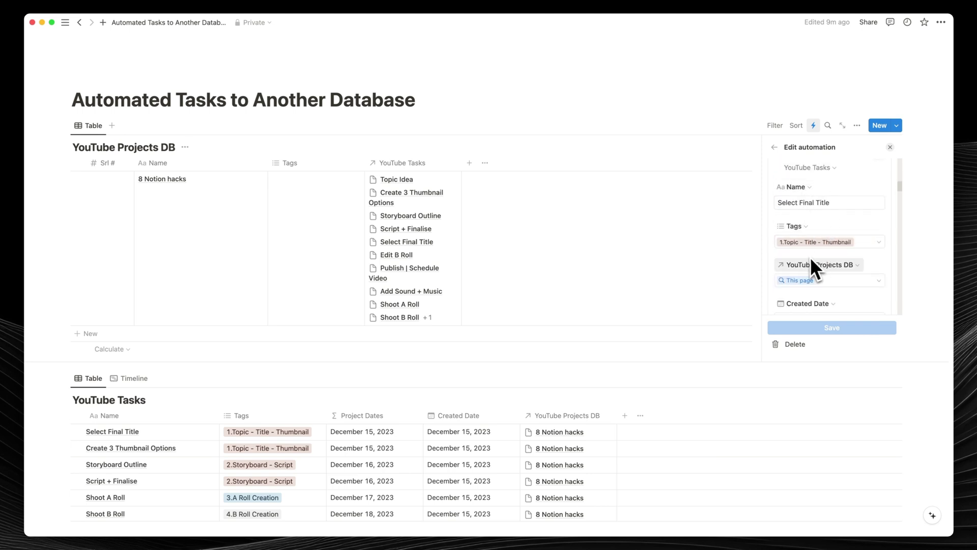
pyautogui.scroll(-20, 823, 263)
pyautogui.scroll(-20, 822, 262)
pyautogui.scroll(-10, 822, 262)
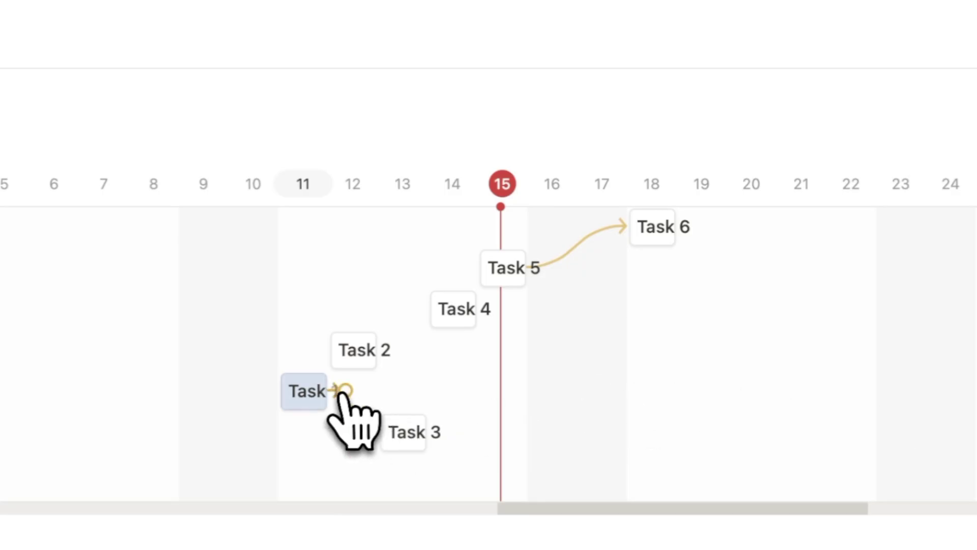
# Step: Add timeline dependencies from Task 1 to Task 2, Task 2 to Task 4, and Task 4 to Task 5
pyautogui.moveTo(341, 391)
pyautogui.mouseDown()
pyautogui.moveTo(356, 350)
pyautogui.moveTo(456, 320)
pyautogui.mouseUp()
pyautogui.moveTo(489, 309); pyautogui.dragTo(500, 285)
pyautogui.moveTo(442, 431)
pyautogui.mouseDown()
pyautogui.moveTo(452, 403)
pyautogui.moveTo(434, 314)
pyautogui.mouseUp()
pyautogui.press('super+z')
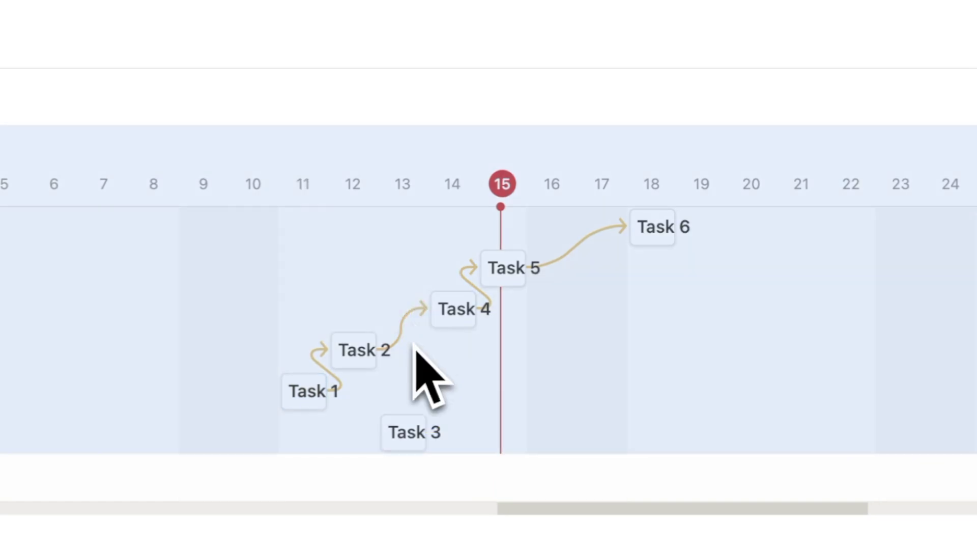
# Step: Replace the dependency from Task 2 to Task 4 with links from Task 2 to Task 3 and Task 3 to Task 4
pyautogui.click(420, 312)
pyautogui.moveTo(444, 434); pyautogui.dragTo(448, 324)
pyautogui.moveTo(395, 352); pyautogui.dragTo(402, 427)
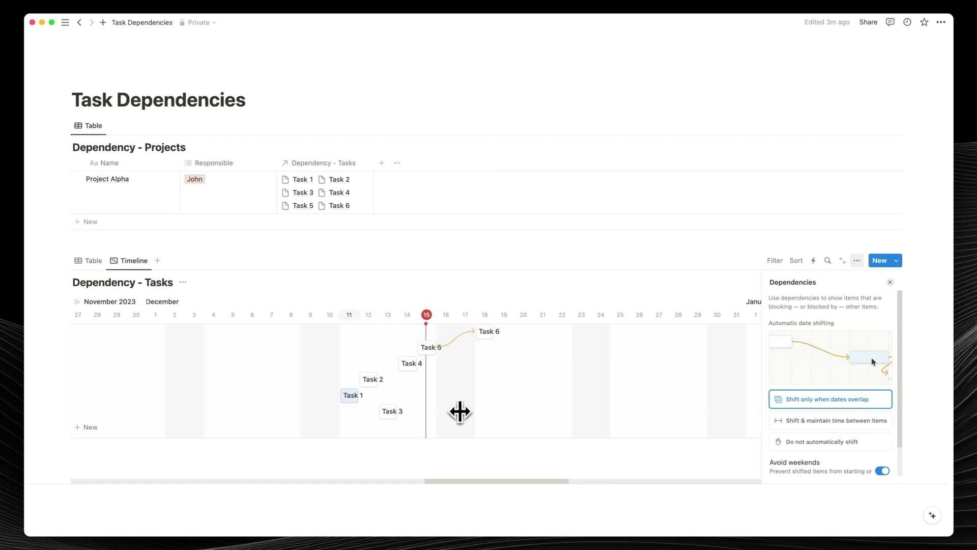
# Step: Move Task 4 to December 18 on the Dependency - Tasks timeline
pyautogui.scroll(-2, 832, 410)
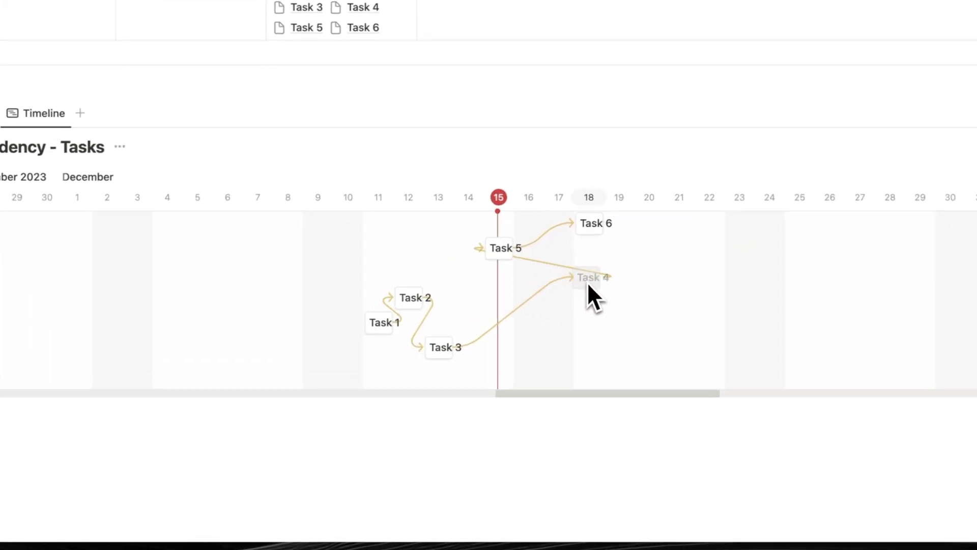
pyautogui.moveTo(588, 285); pyautogui.dragTo(589, 286)
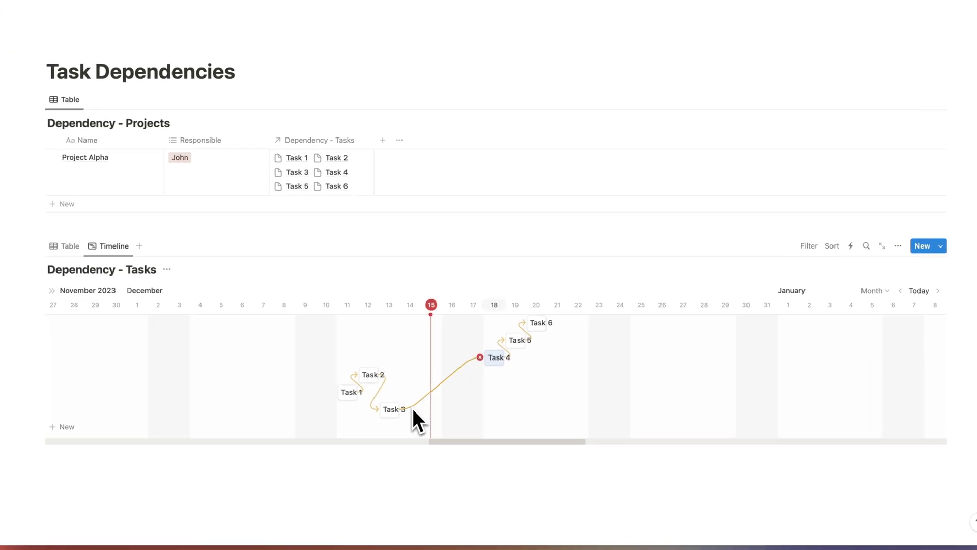
# Step: Remove the dependency between Task 3 and Task 4, and move Task 3 to December 18 on the timeline
pyautogui.click(480, 357)
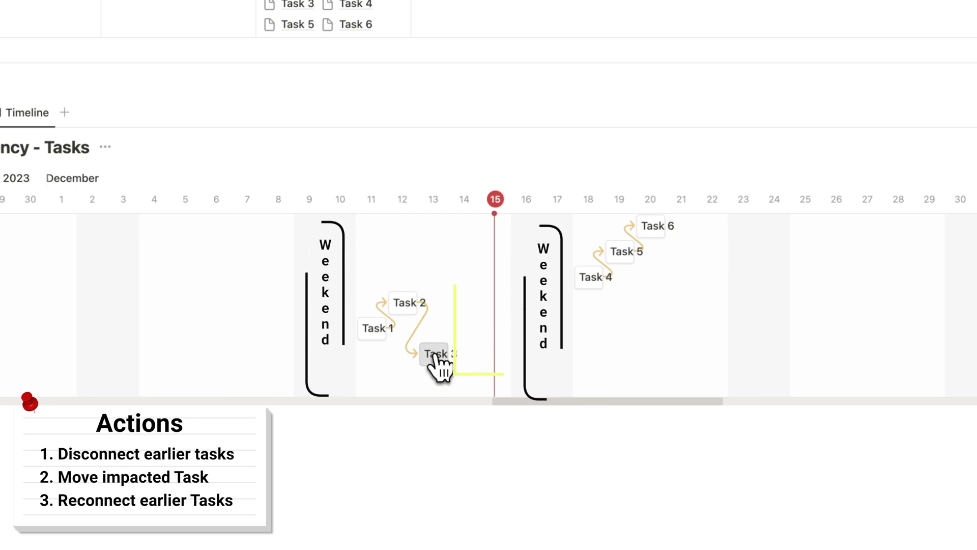
pyautogui.moveTo(437, 359); pyautogui.dragTo(457, 353)
pyautogui.moveTo(458, 320); pyautogui.dragTo(593, 318)
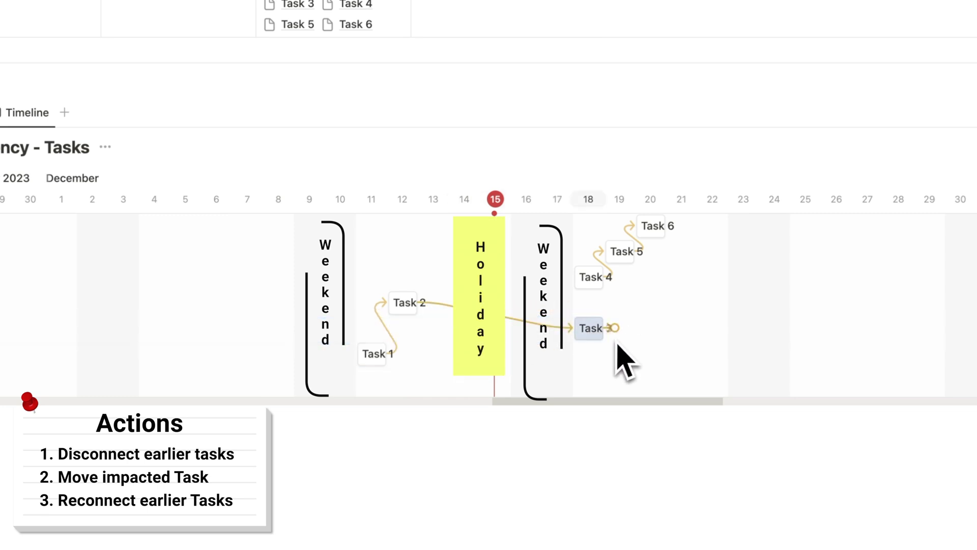